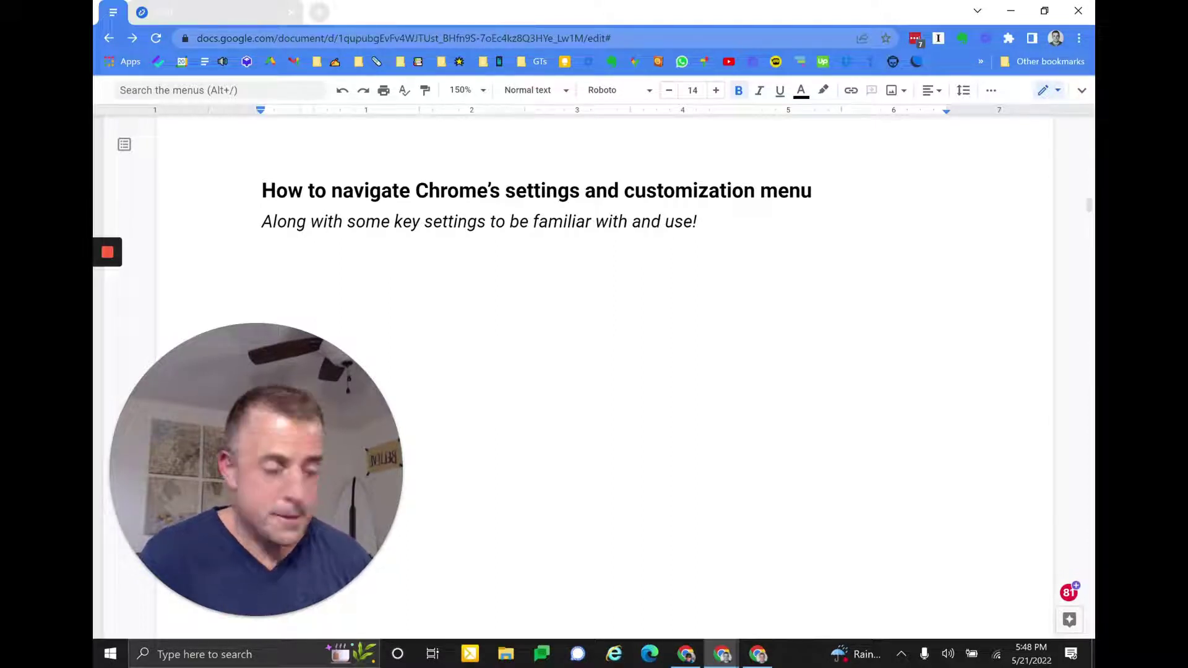
Step: Reveal item 1 'Why use settings?', its sub-item 'Something's not working right', and item 2 about the 3 dots icon
mouse_move(353, 575)
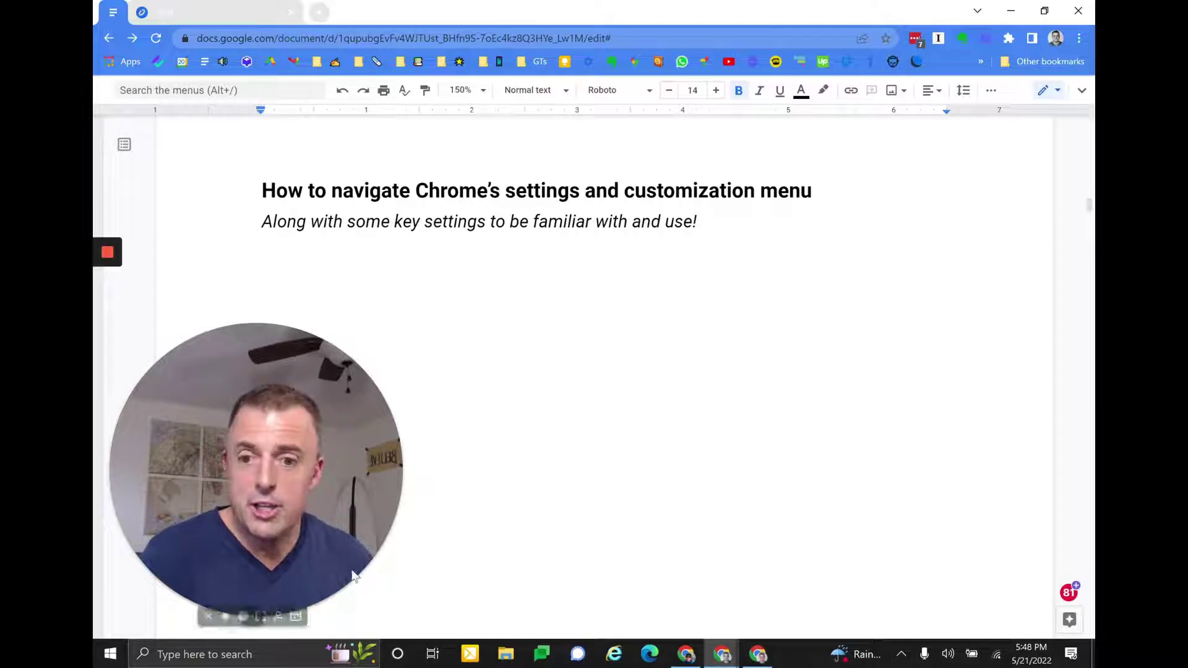
left_click(227, 617)
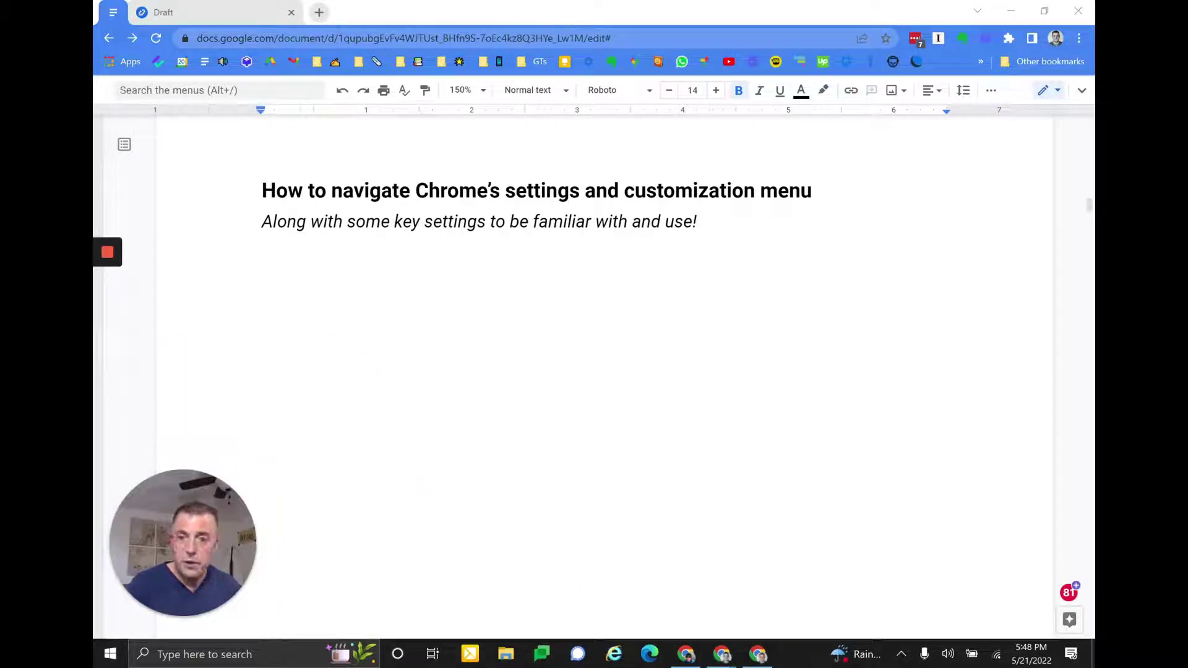
left_click(730, 362)
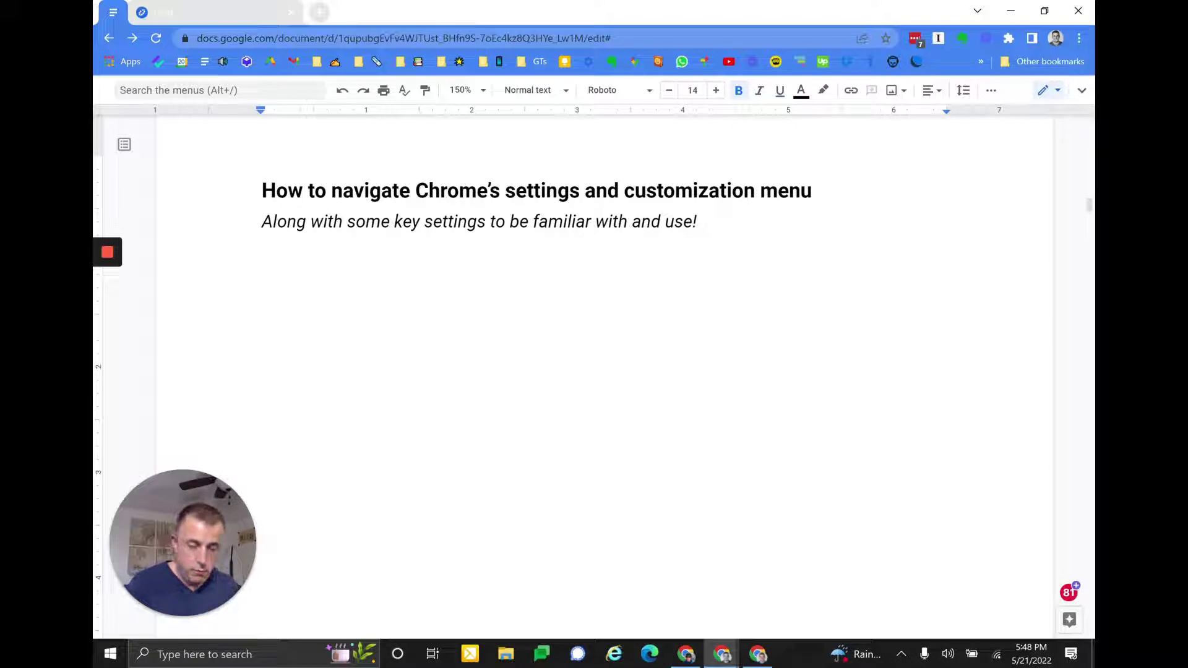
key("ctrl+z")
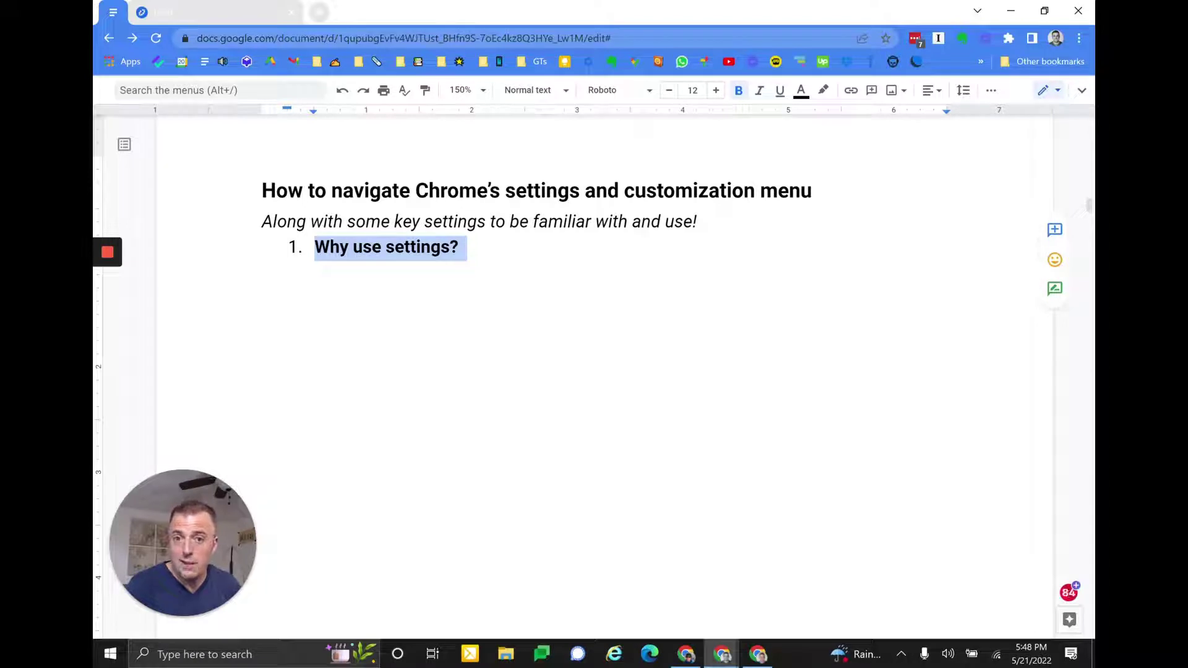
key("ctrl+z")
key("ctrl+z")
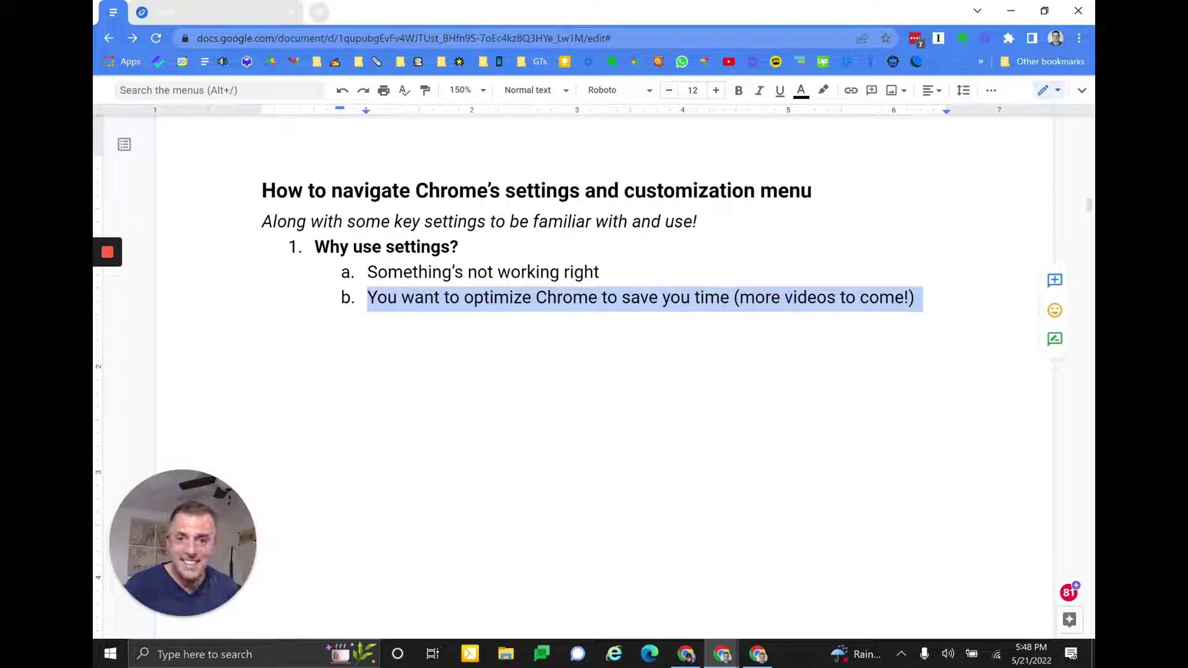
key("ctrl+z")
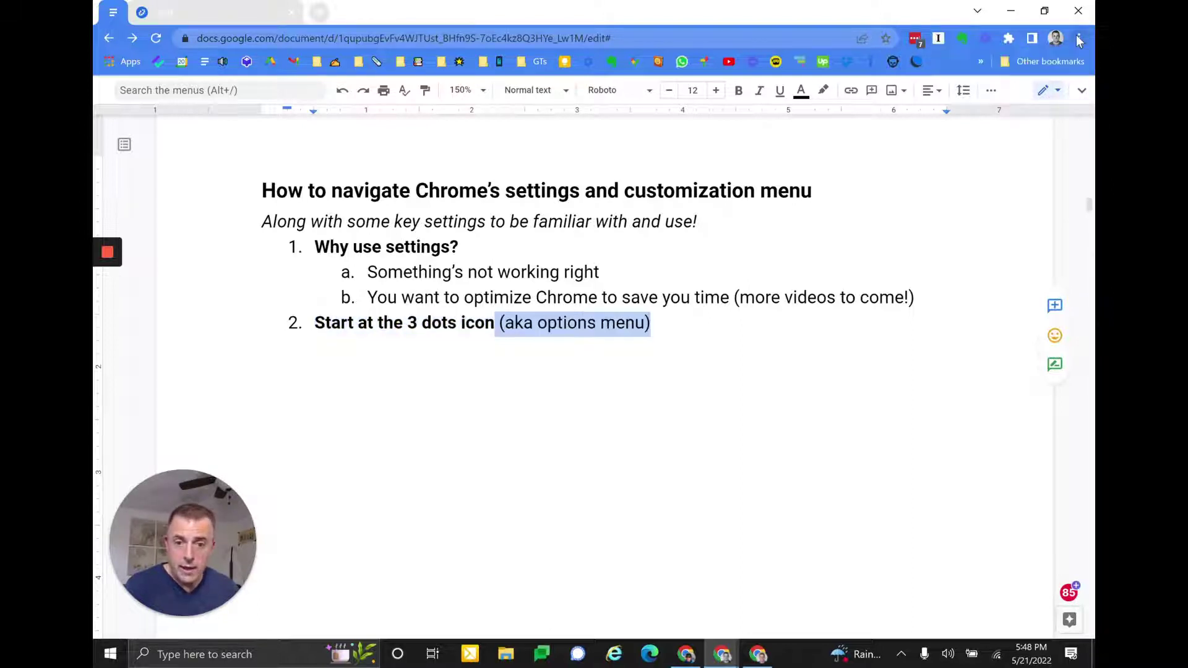
Step: Add the '(aka options menu)' note, the -Or- line, and item 3 on typing the URL with its explanation
key("ctrl+y")
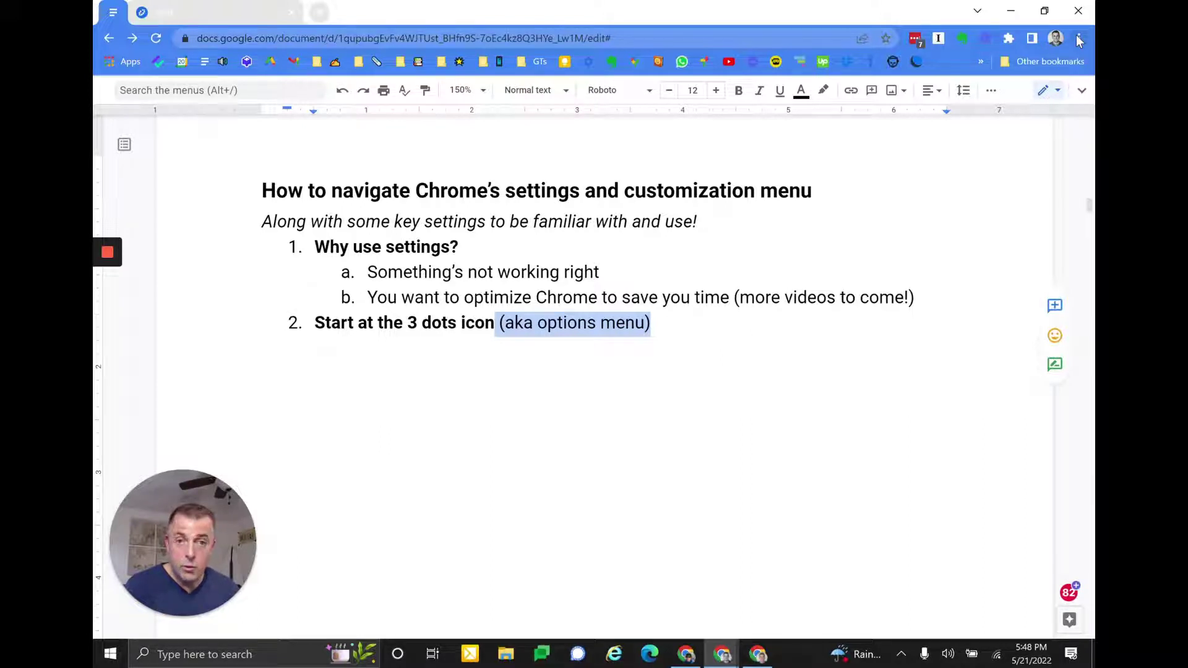
key("ctrl+z")
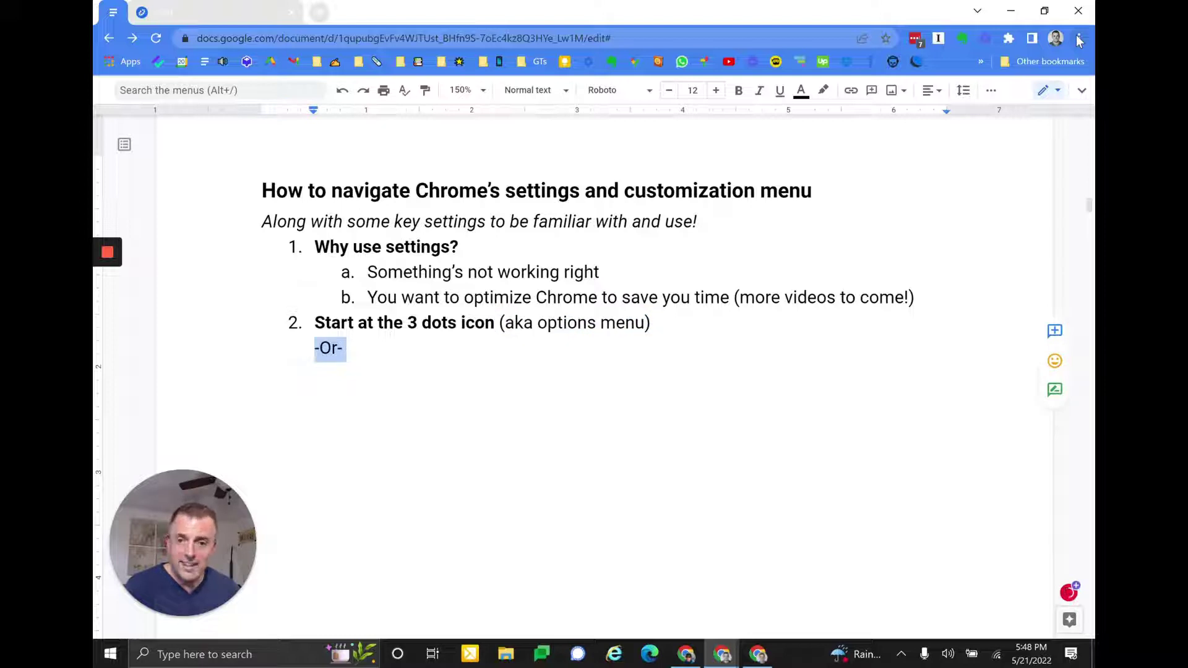
key("ctrl+z")
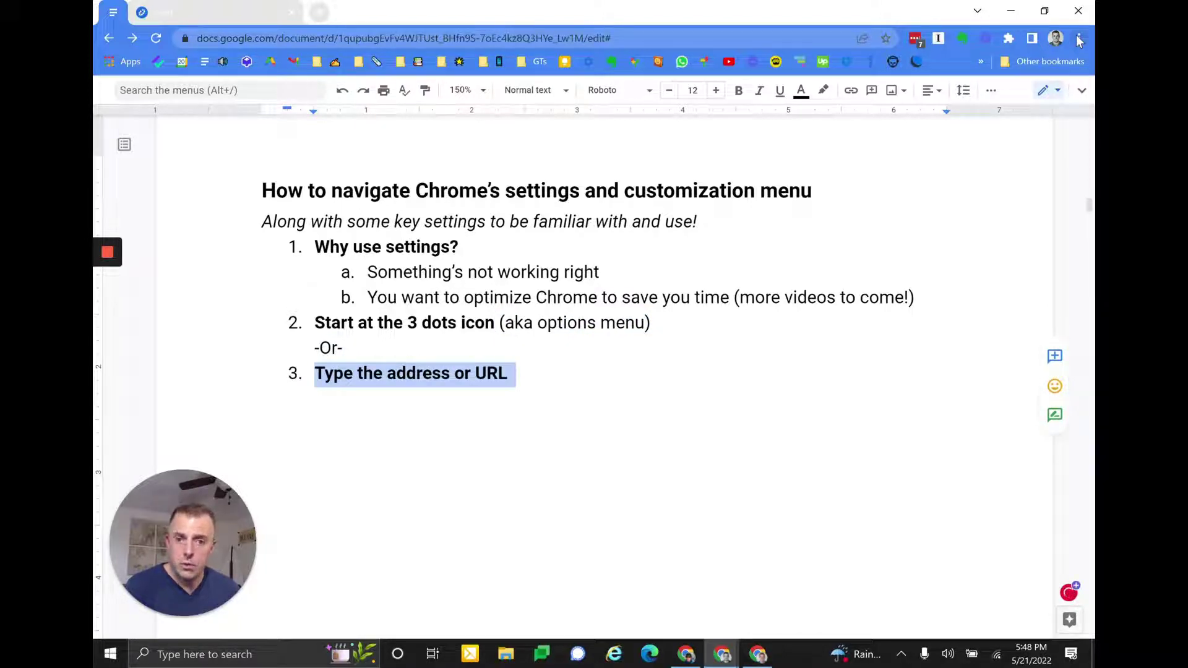
key("ctrl+z")
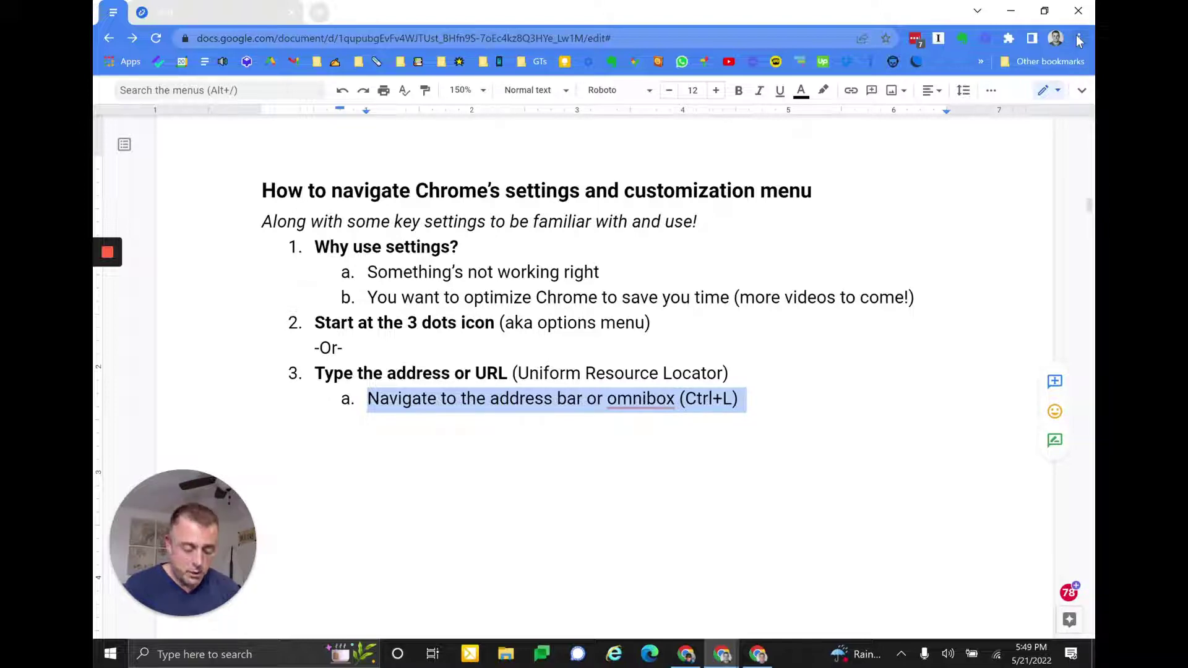
key("ctrl+l")
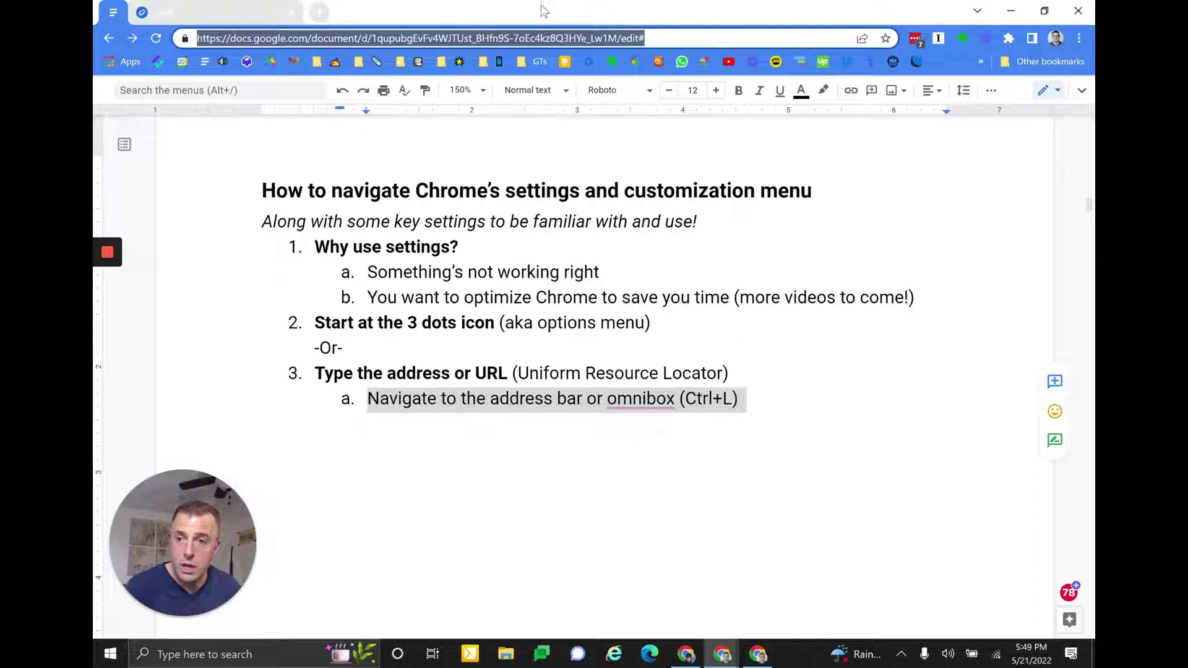
Step: Load chrome://settings in the Draft tab, then go back to the Google Docs outline
left_click(238, 13)
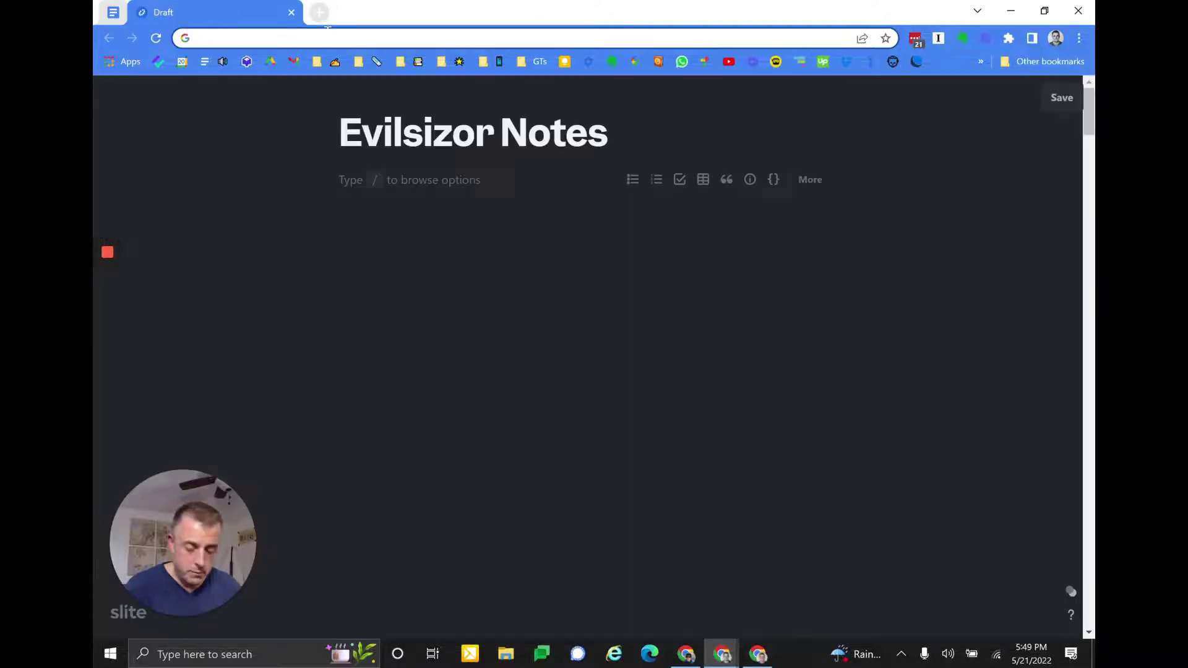
type("chrome://settings")
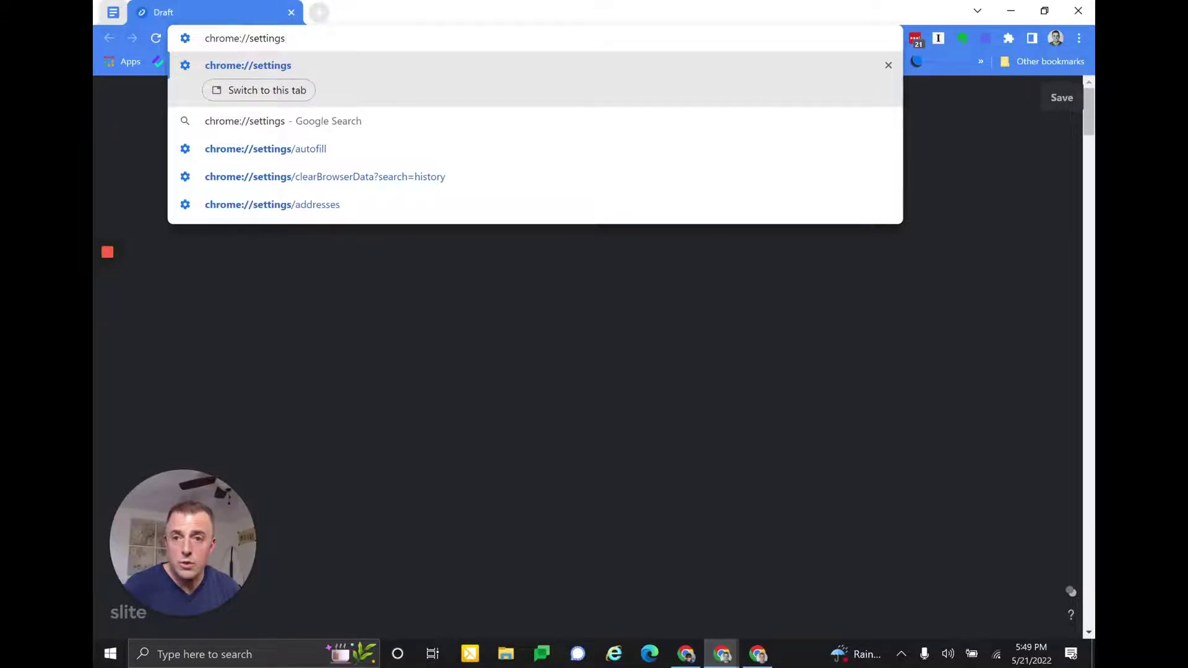
key("Return")
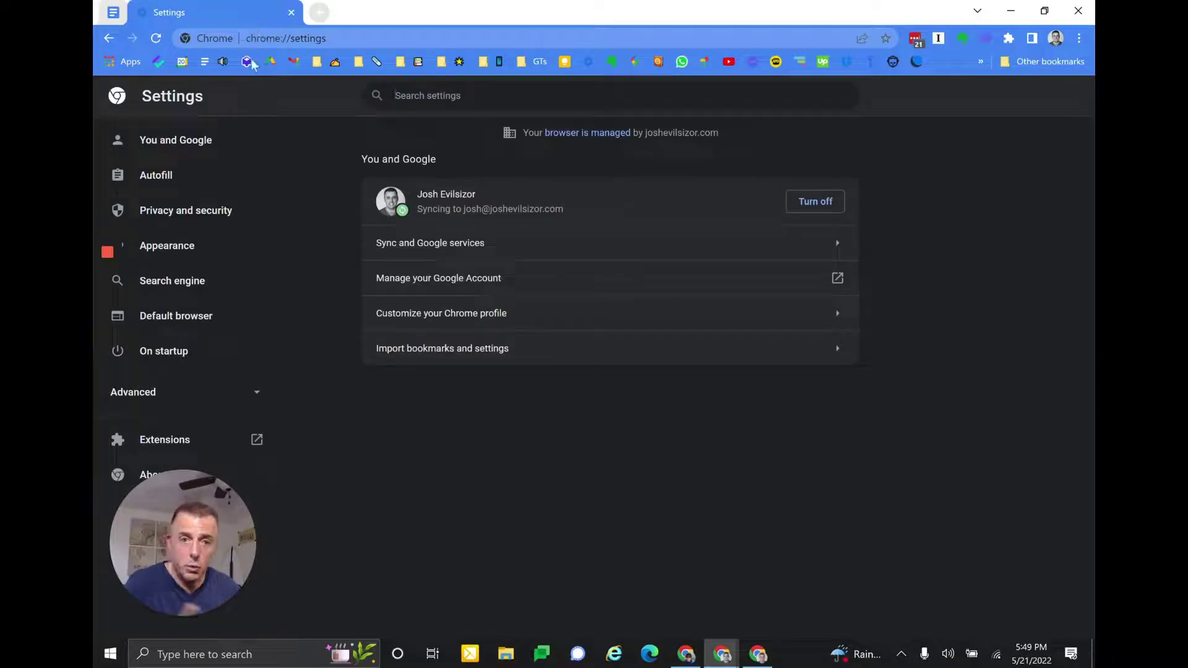
left_click(113, 12)
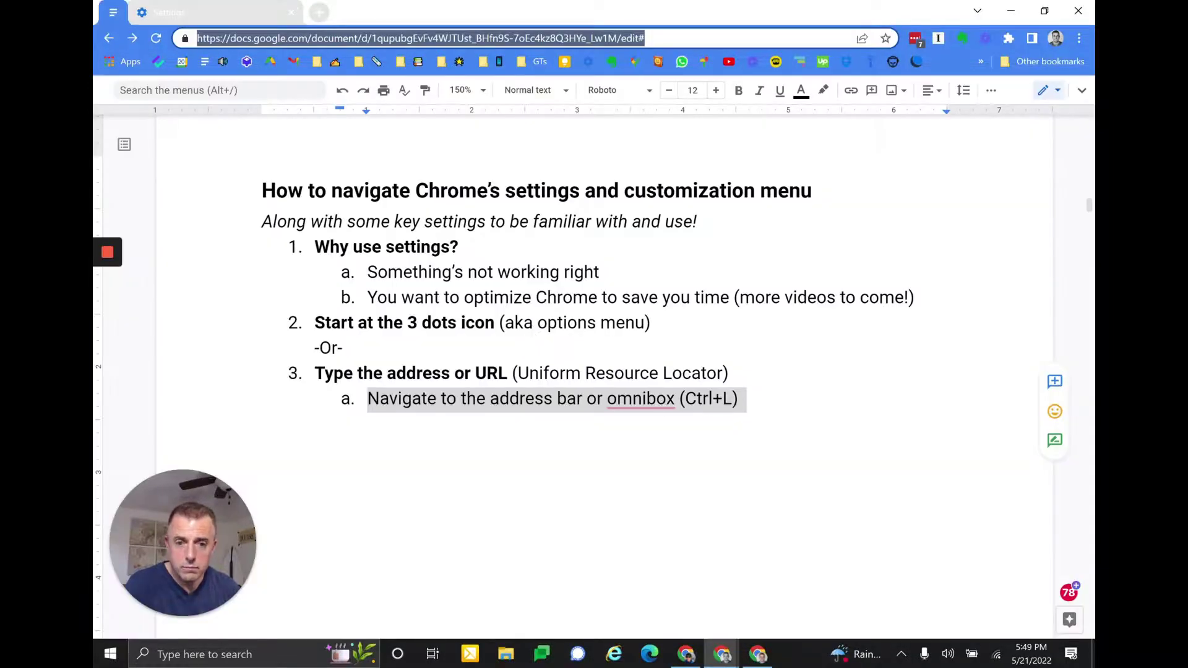
Step: Add step 3b 'Type: chrome://settings' and item 4 'Settings overview' below step 3a
left_click(738, 399)
key("ctrl+y")
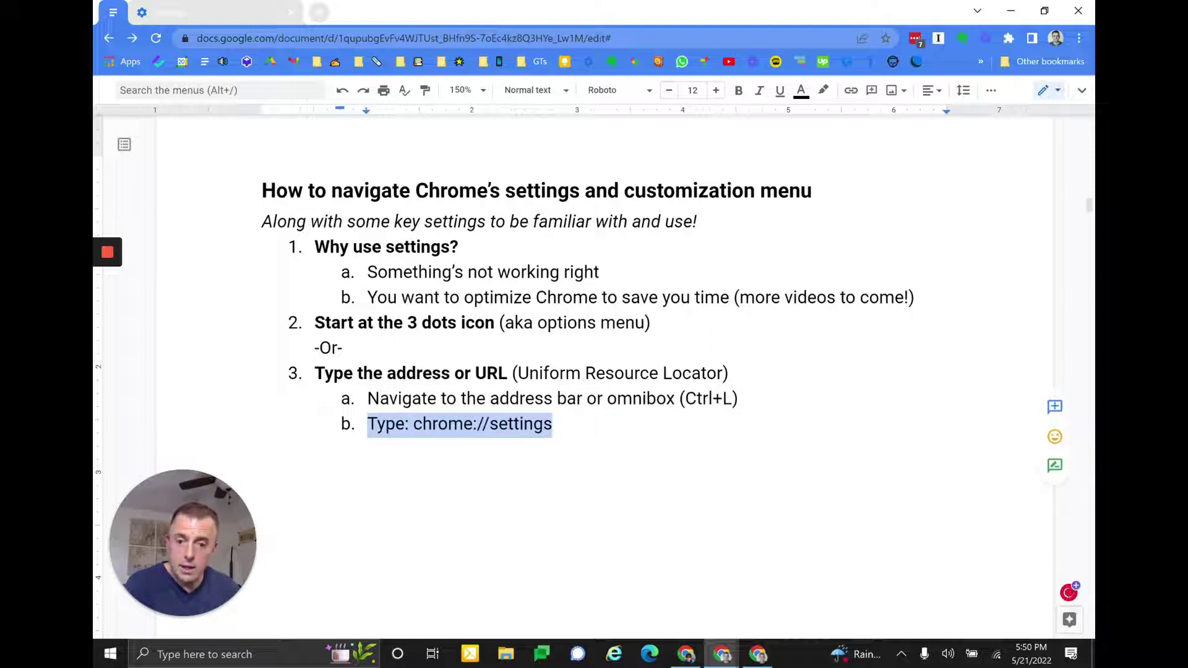
key("ctrl+y")
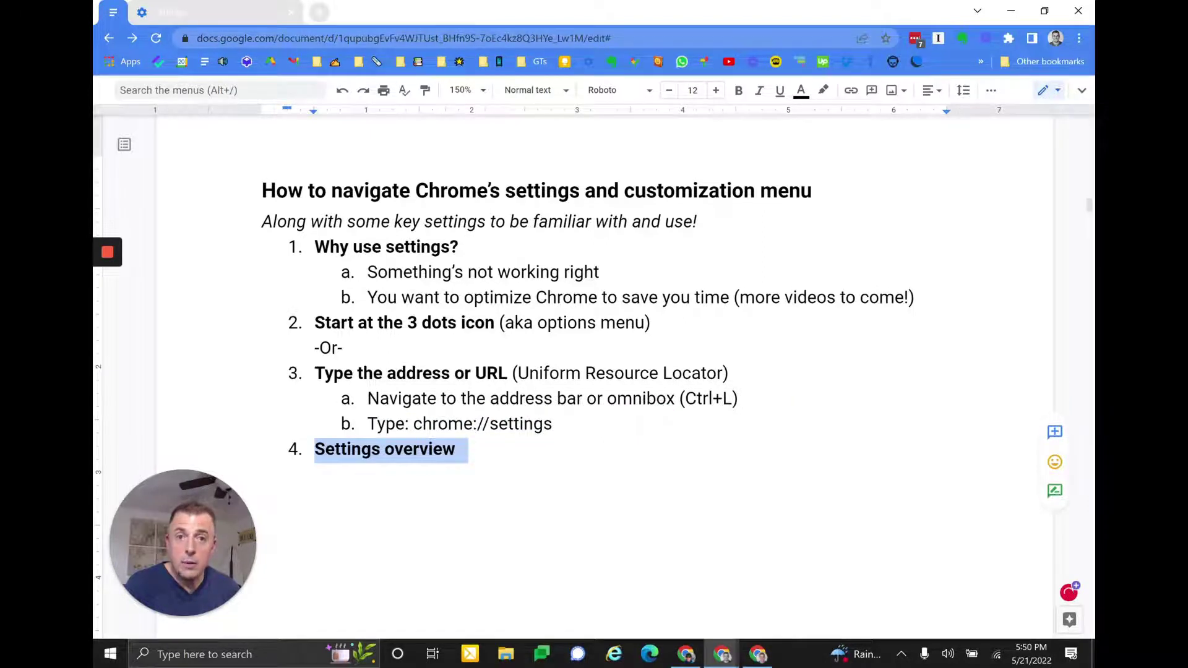
scroll(575, 372, "down", 1)
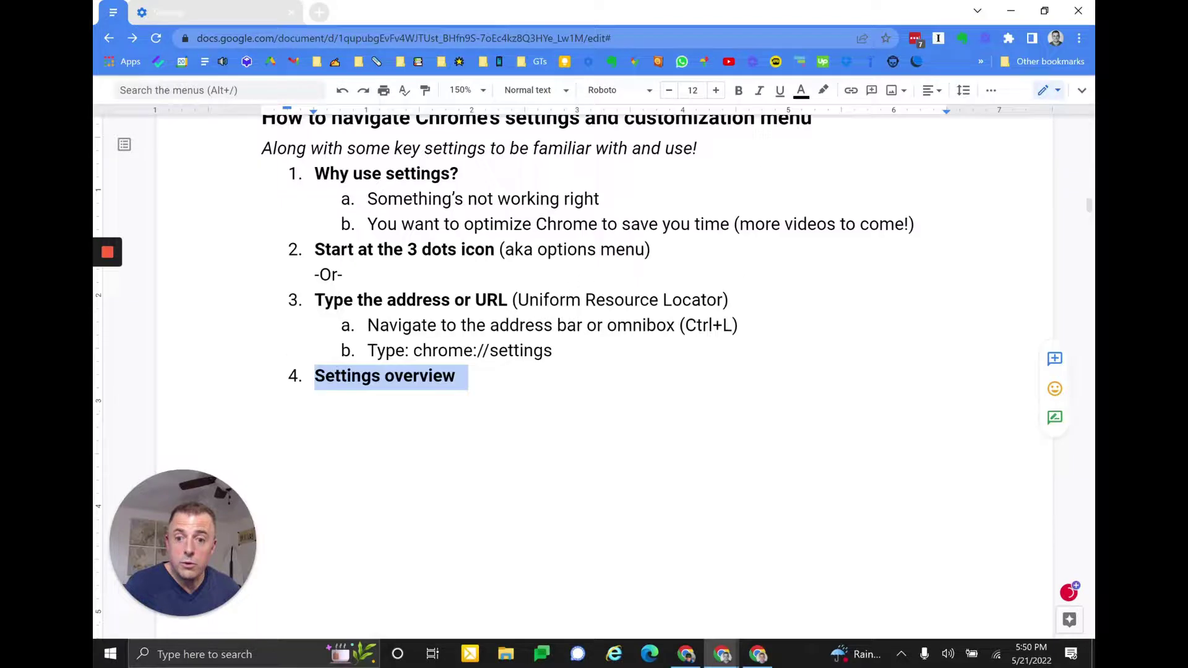
left_click(204, 12)
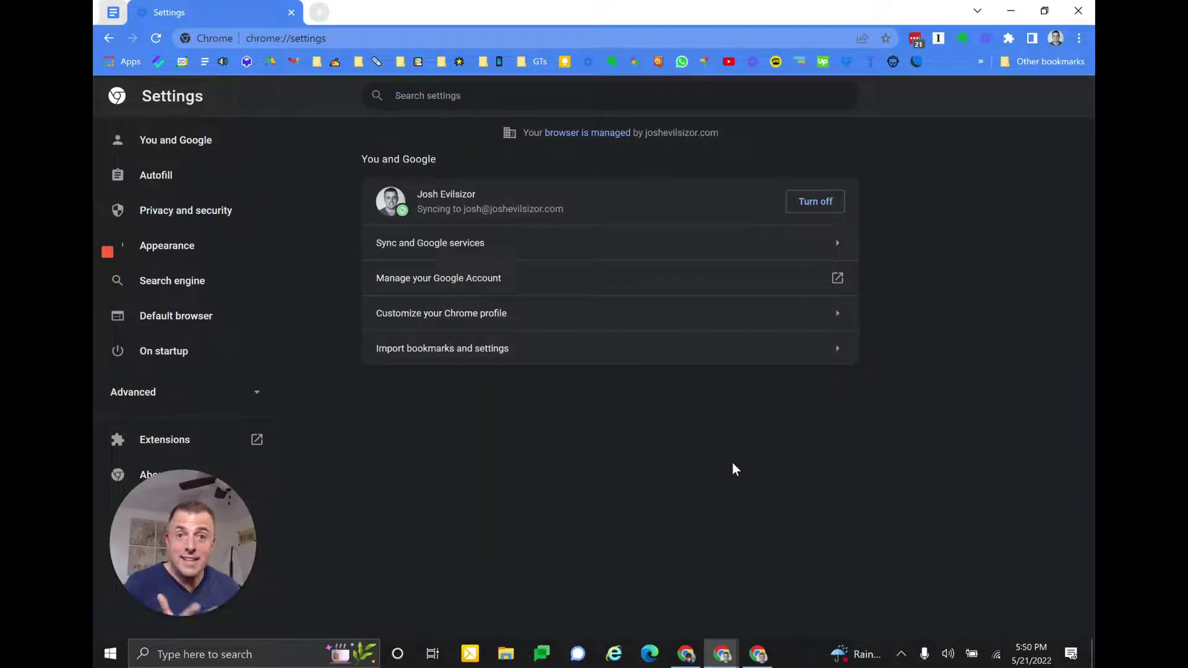
Step: Visit You and Google, Autofill, Privacy and security, Appearance, Search engine, Default browser, then On startup
left_click(148, 144)
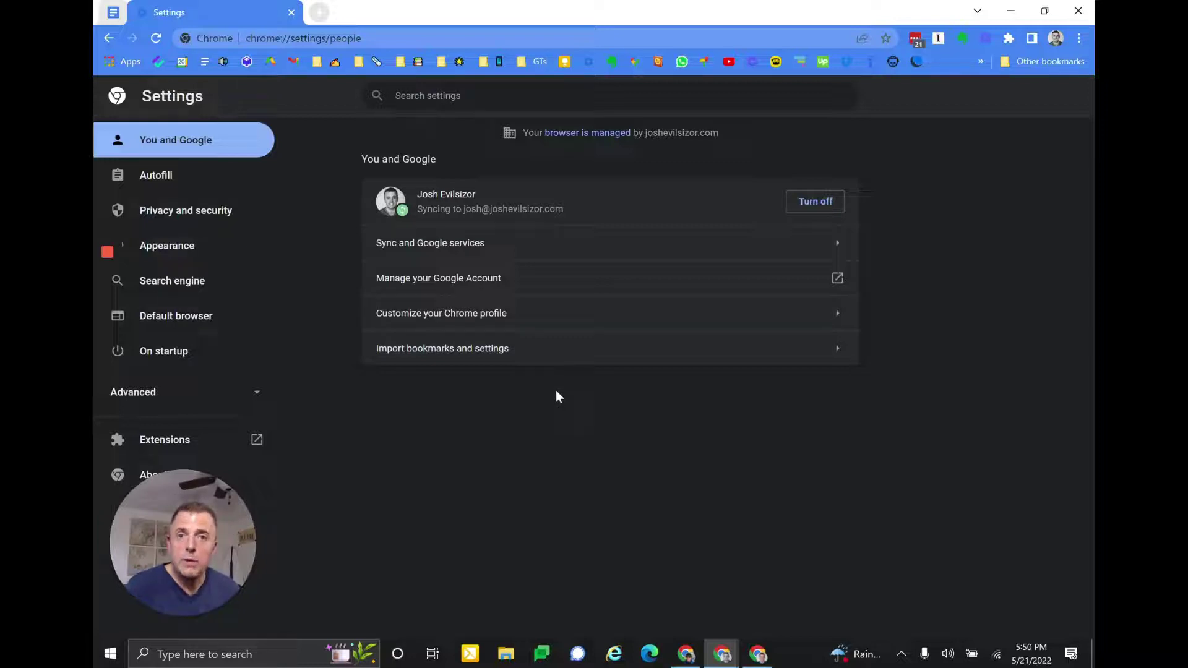
left_click(206, 177)
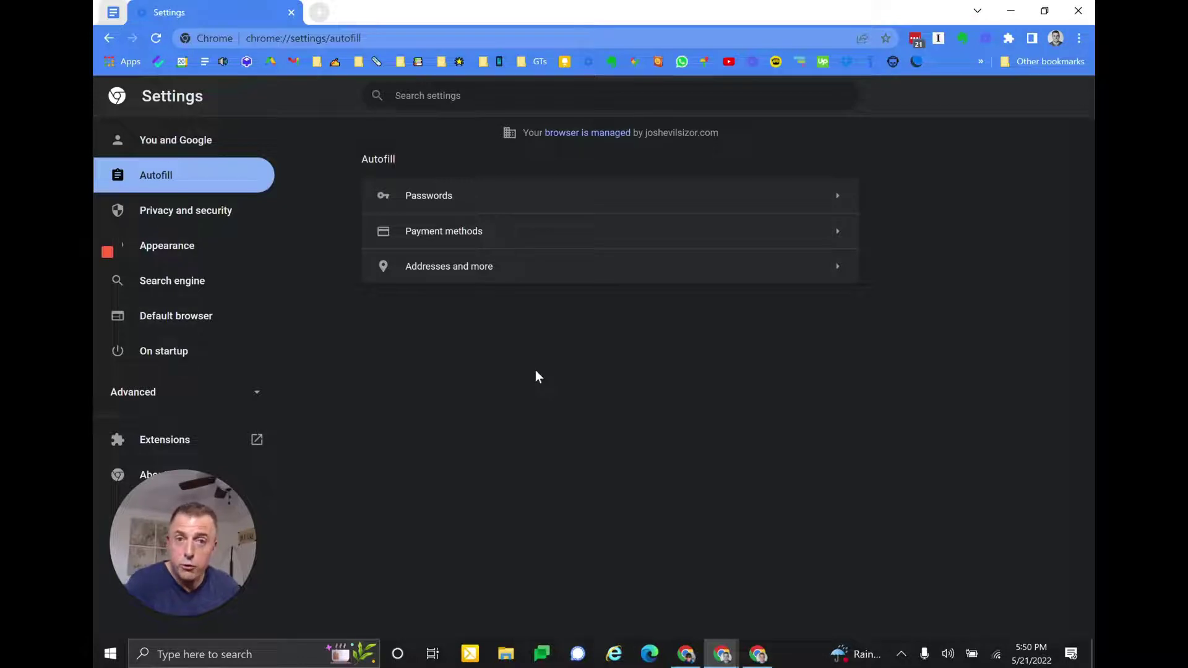
left_click(198, 212)
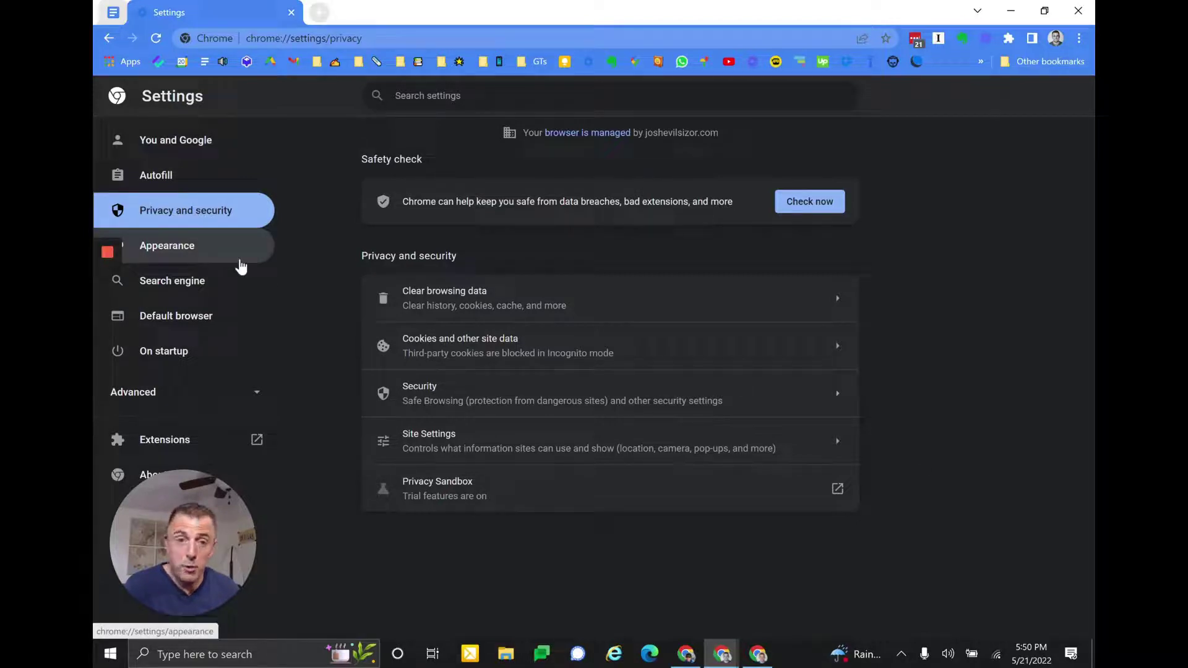
left_click(241, 267)
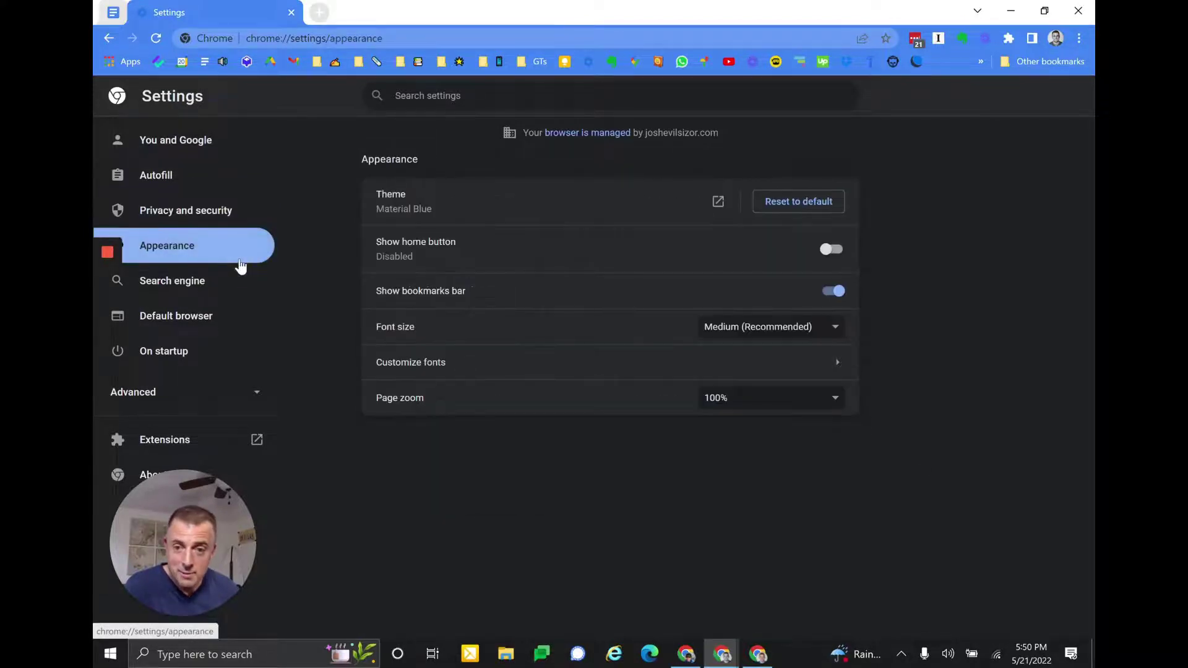
left_click(235, 289)
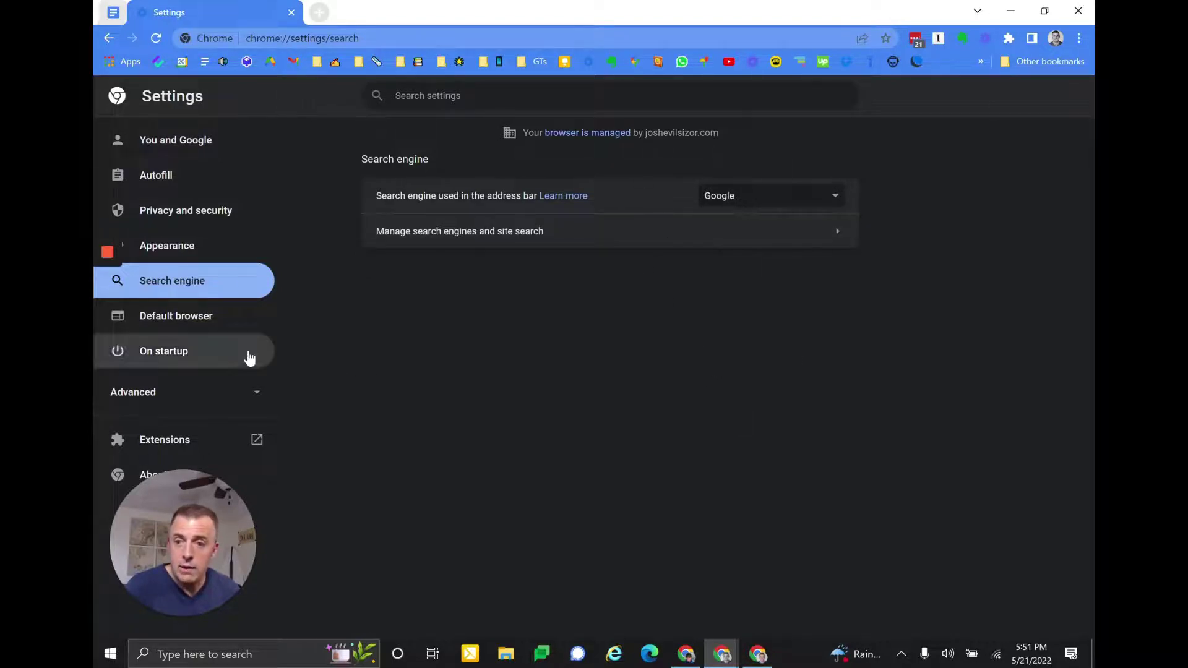
left_click(207, 322)
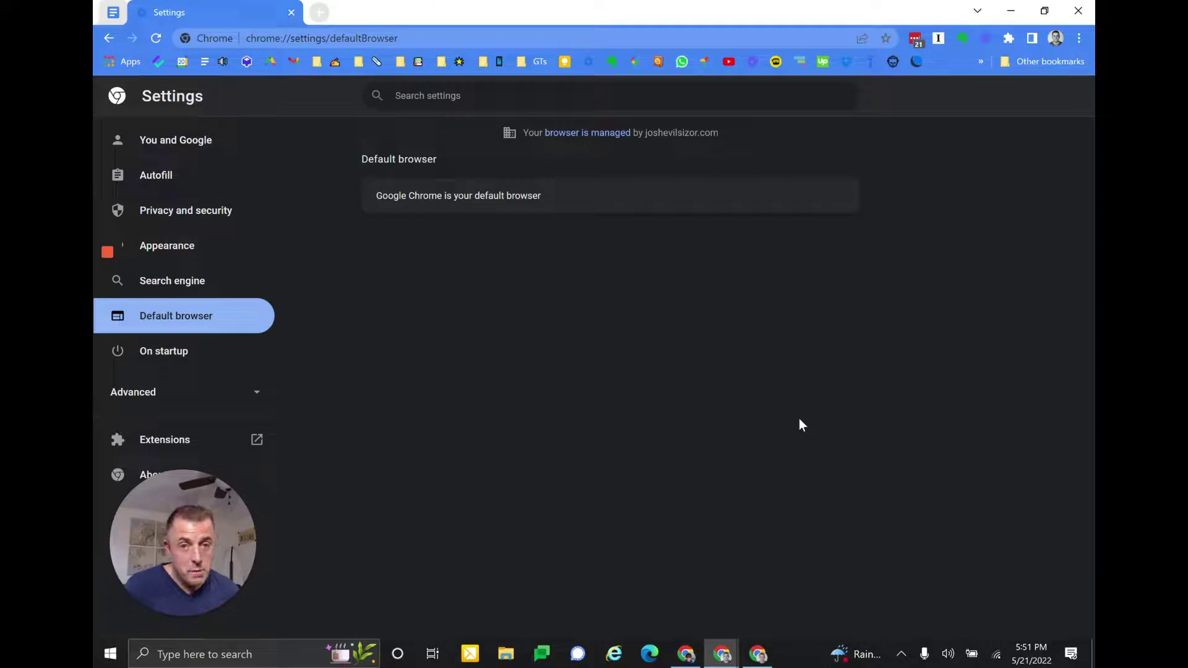
left_click(212, 353)
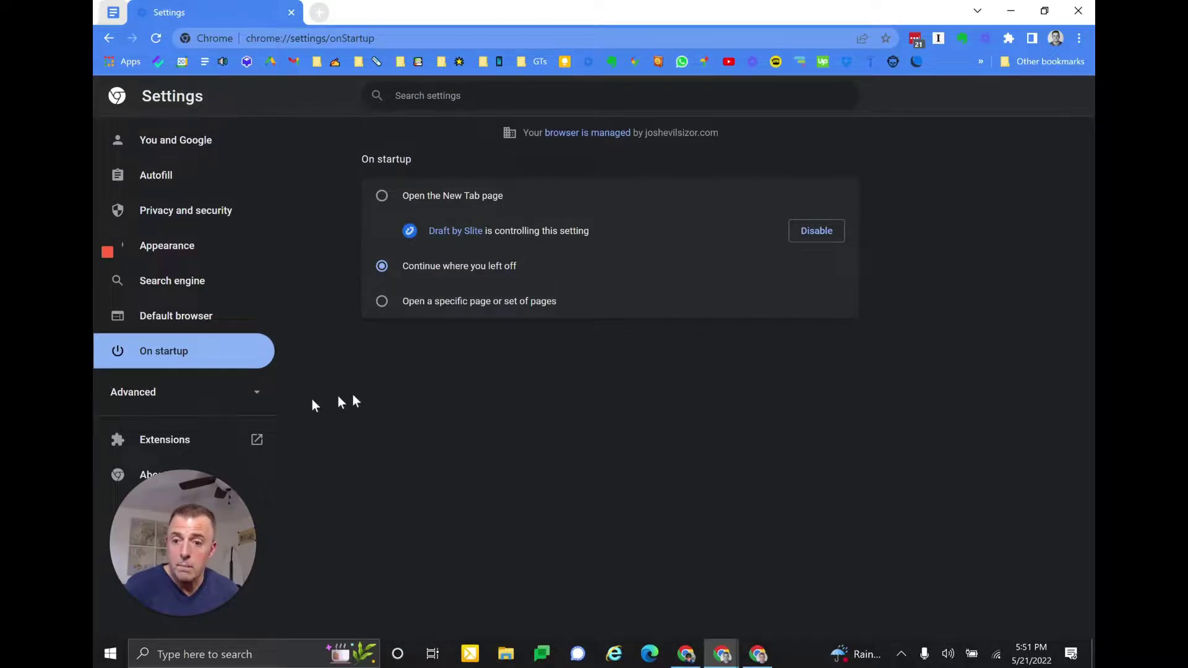
Step: Expand and collapse the Advanced sections, open Extensions in a new tab, and return to Settings
left_click_drag(199, 521, 400, 534)
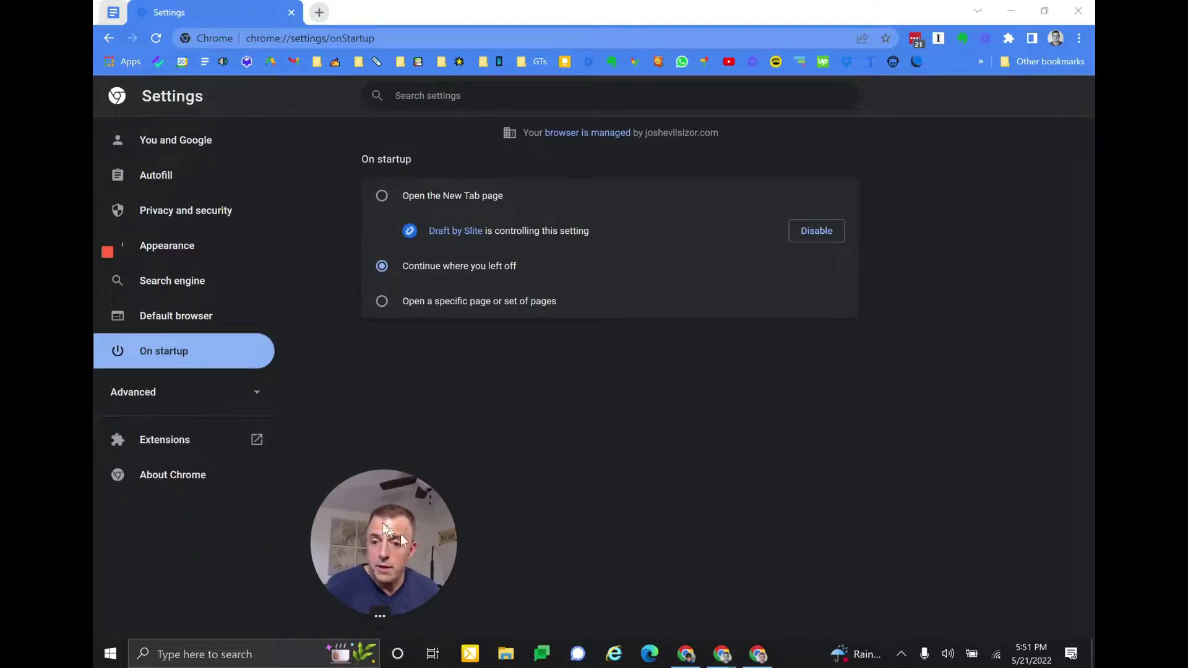
left_click(252, 396)
scroll(202, 483, "down", 1)
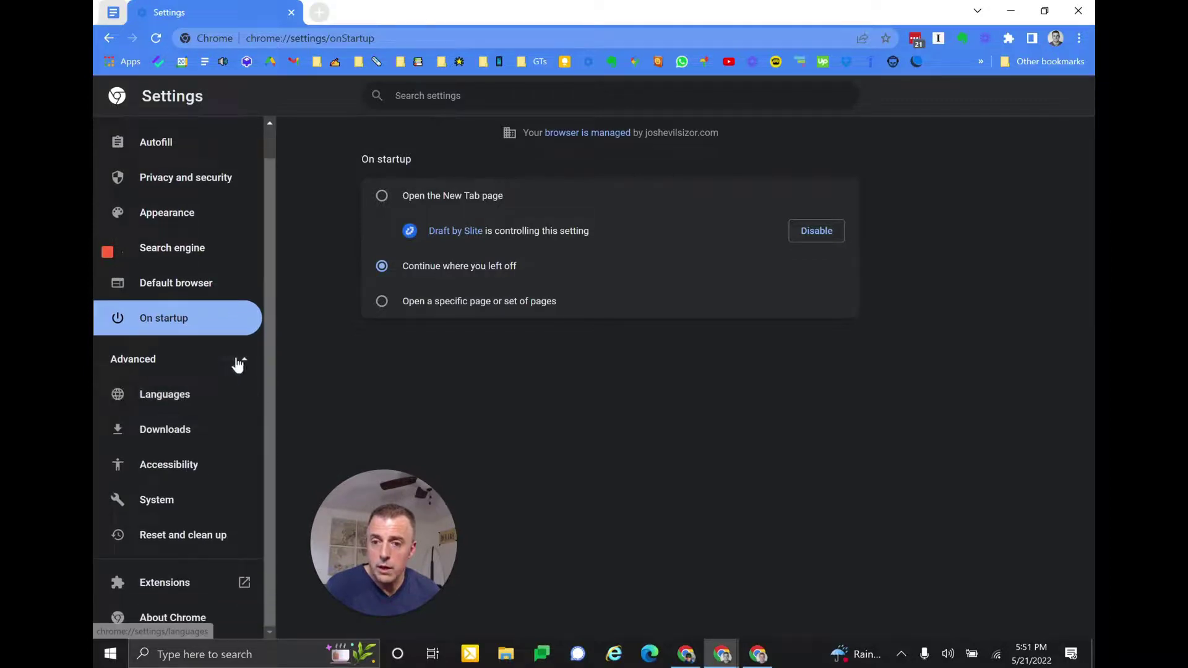
left_click(236, 361)
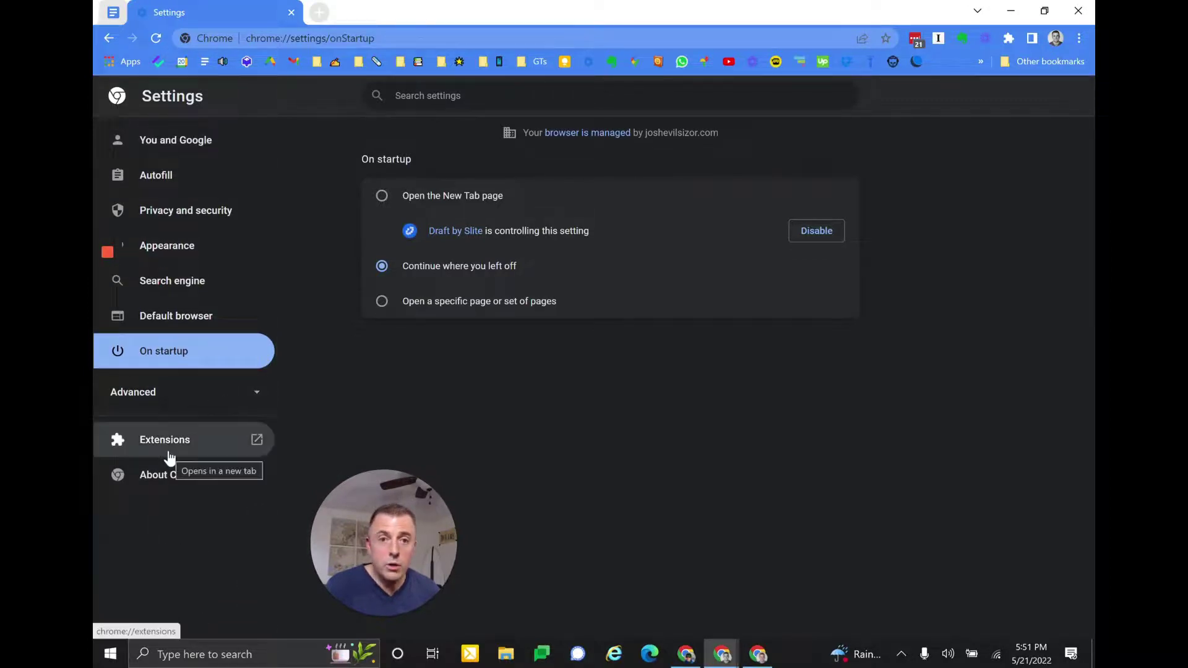
left_click(257, 440)
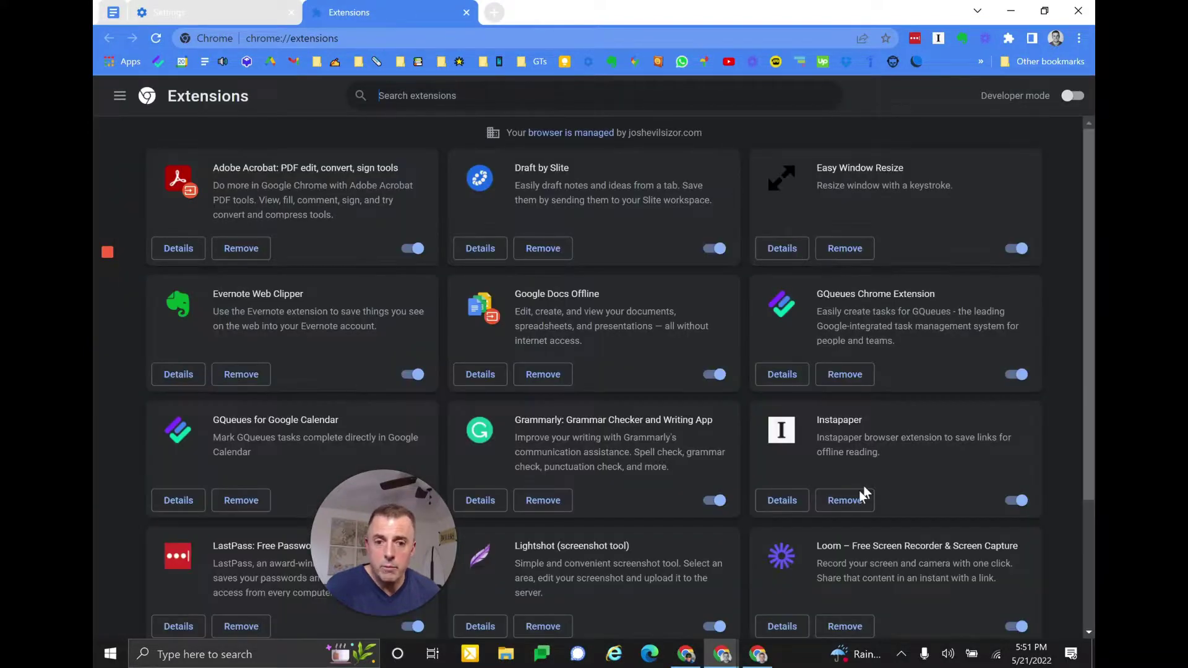
left_click(221, 22)
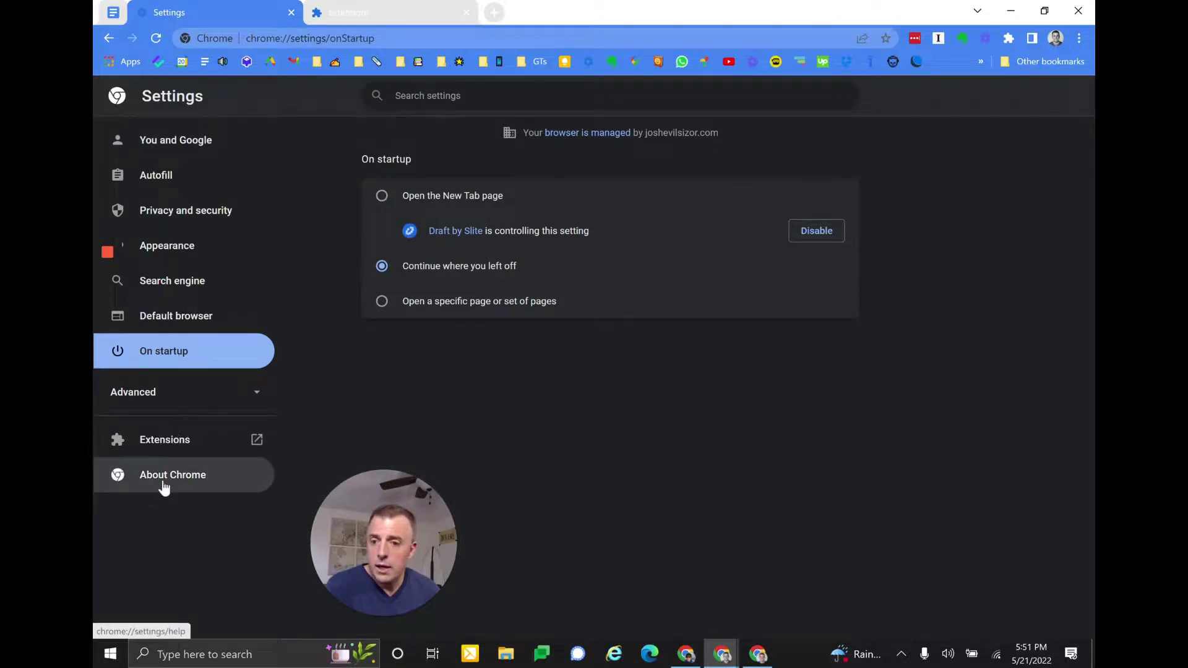
Step: Check About Chrome reports version 101.0.4951.67 up to date, then return to the outline
left_click(194, 483)
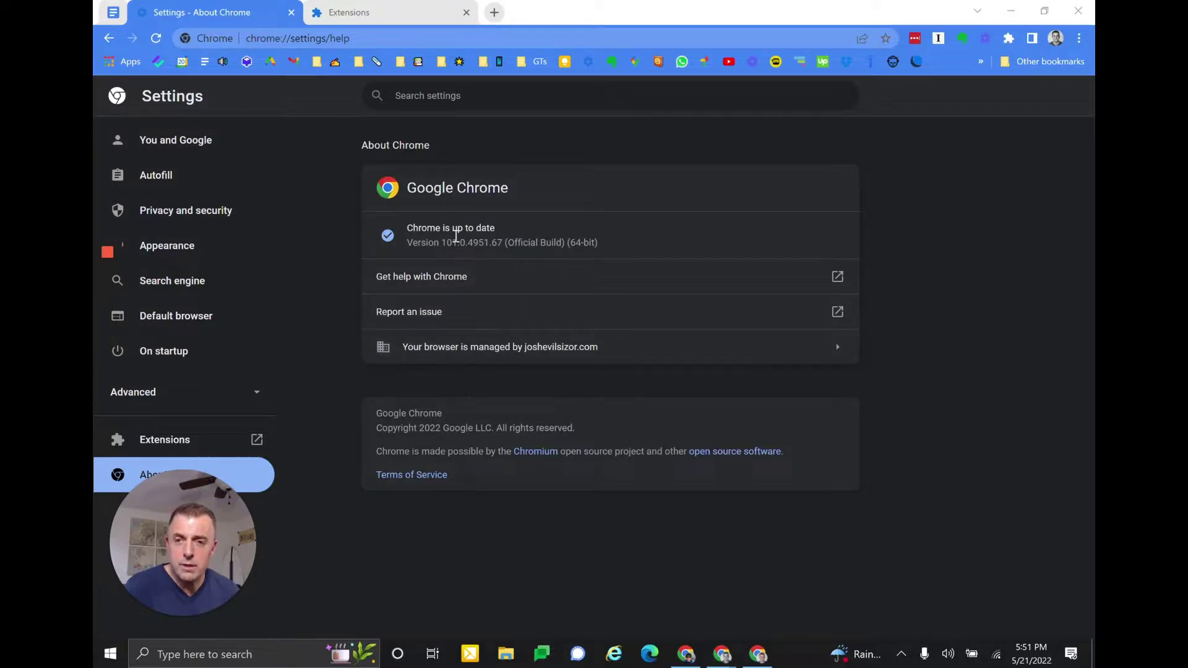
left_click(113, 12)
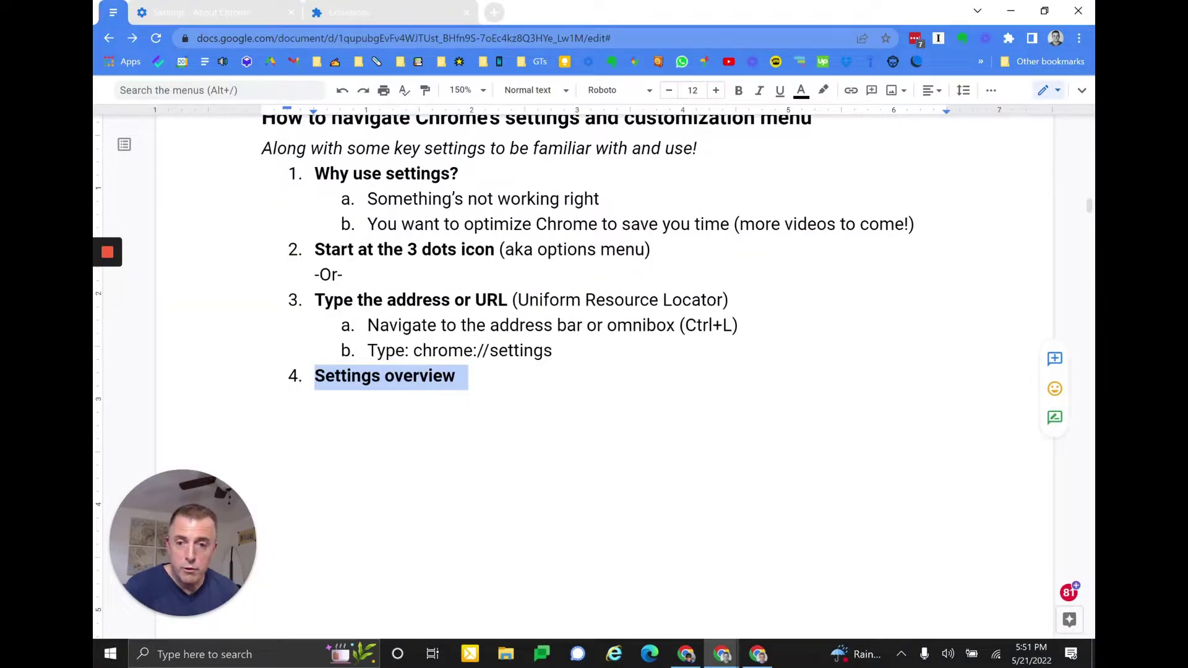
Step: Reveal Settings overview sub-items a–j, then item 5 with answers a and b ending 'Check out the next video!'
scroll(663, 274, "down", 2)
key("ctrl+z")
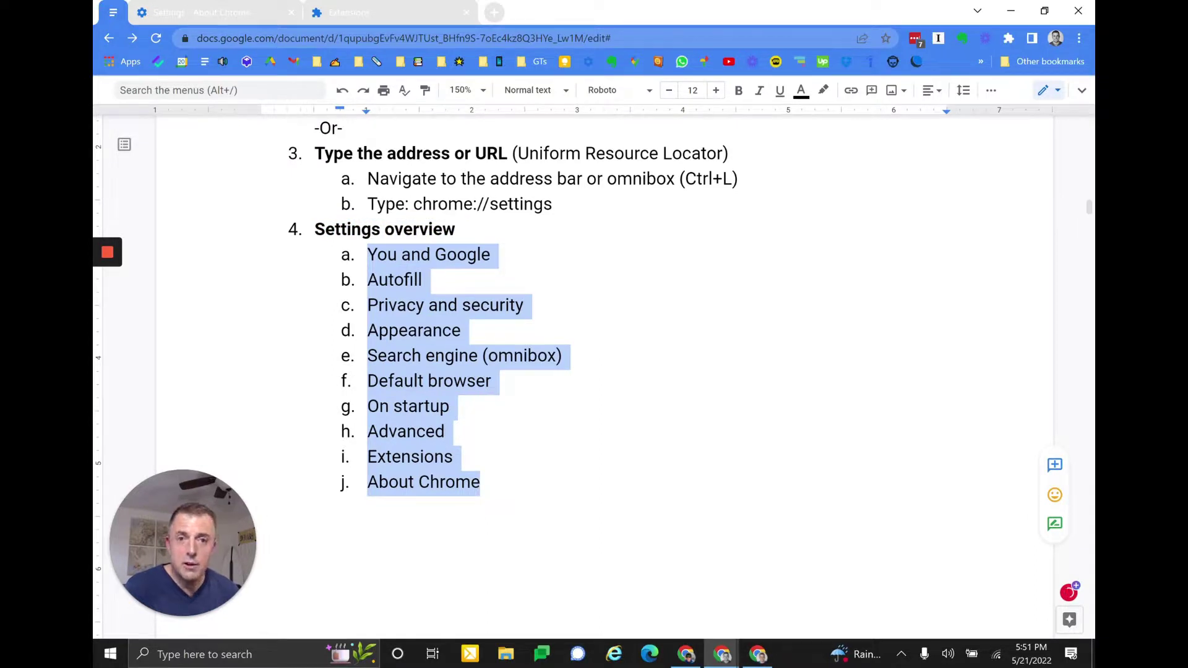
key("ctrl+z")
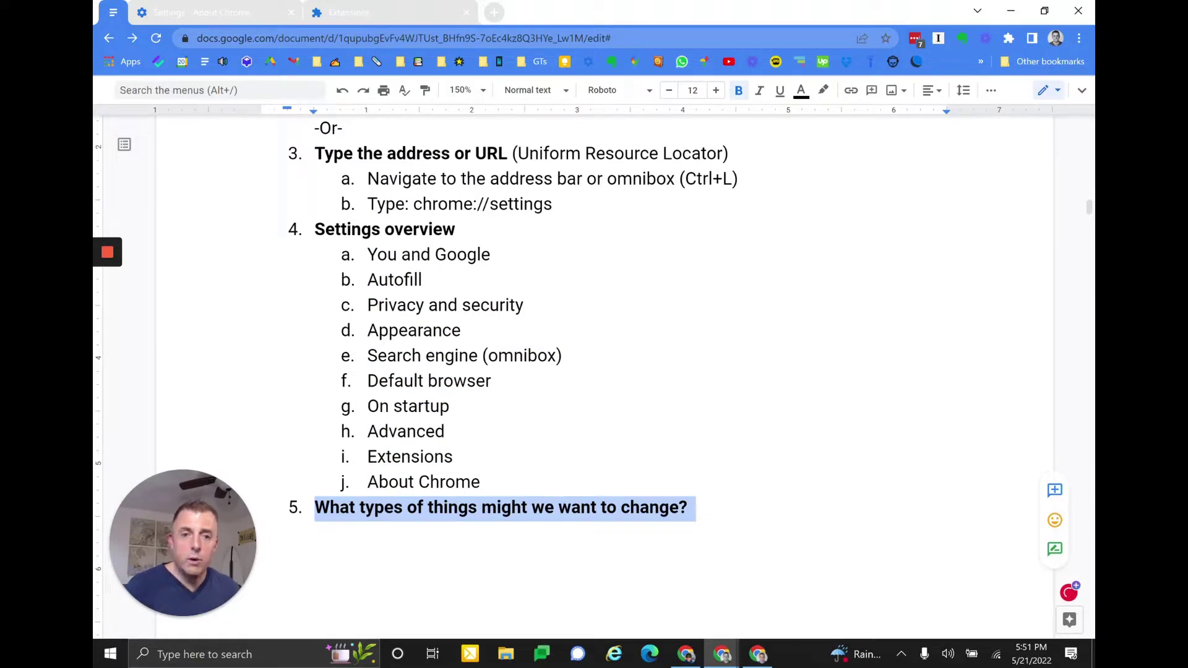
key("ctrl+z")
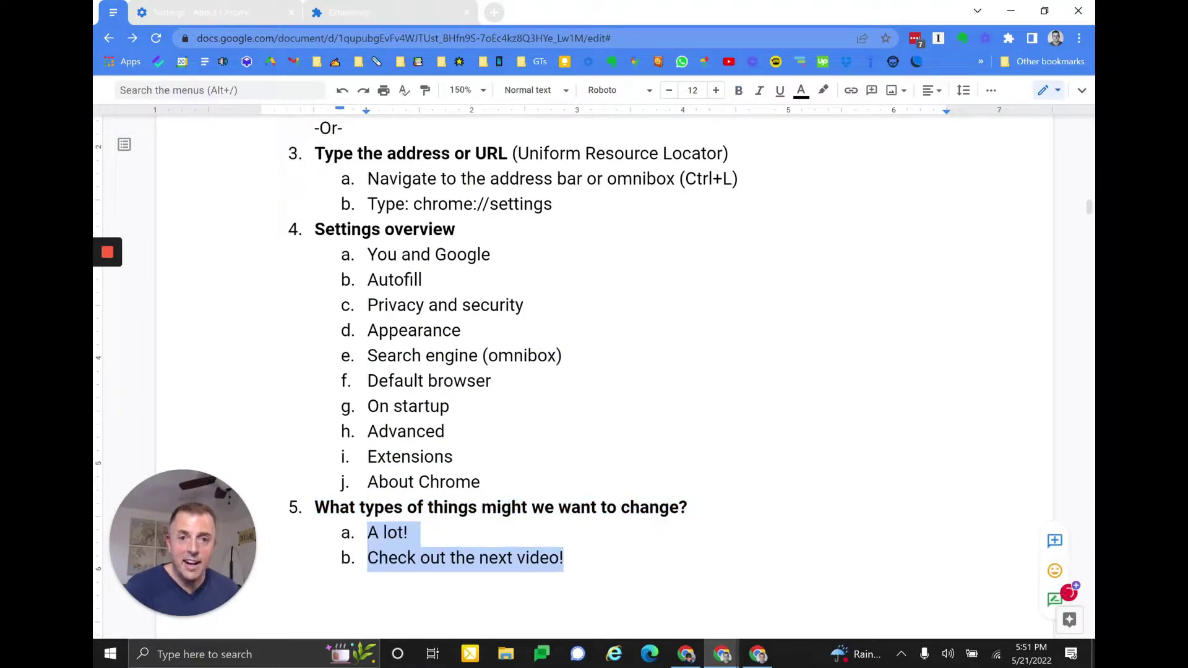